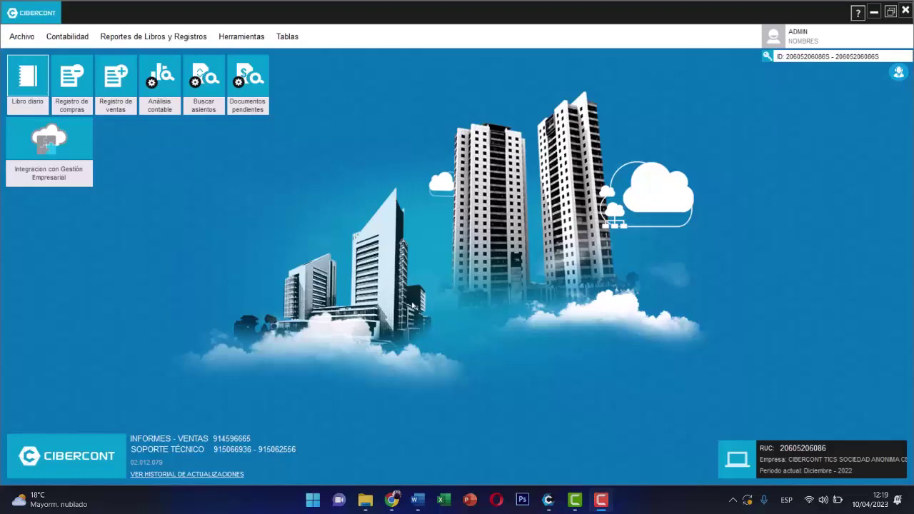
Step: Switch to Word to read the cash invoice sale exercise in section 3.1.2.3, and return to CIBERCONT
{"action": "left_click", "coordinate": [418, 499]}
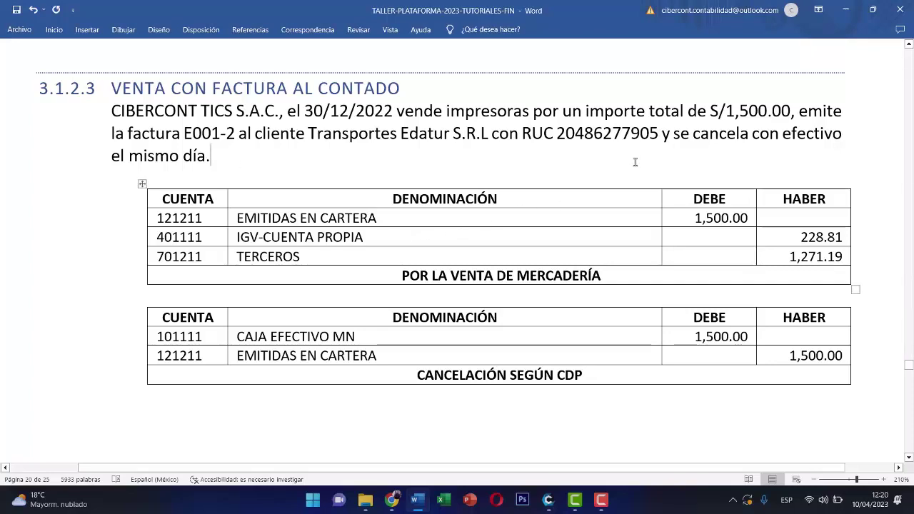
{"action": "left_click", "coordinate": [845, 8]}
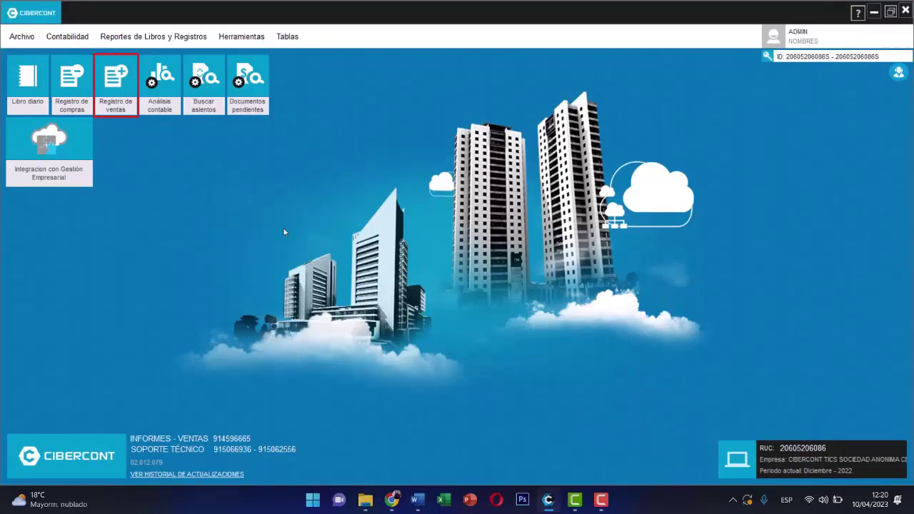
Step: Open the sales register with sub-diary 14 and load the template VENTA CON F/. AL CONTADO for editing
{"action": "left_click", "coordinate": [112, 90]}
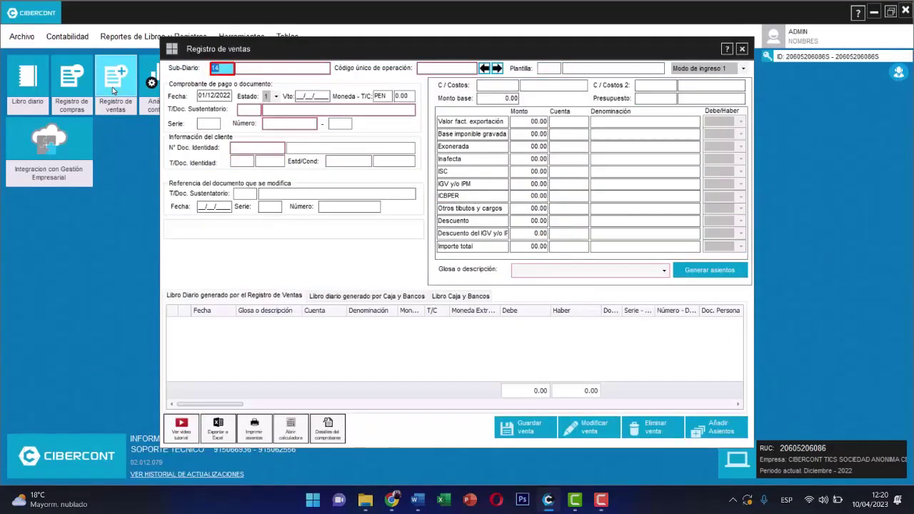
{"action": "key", "text": "Return"}
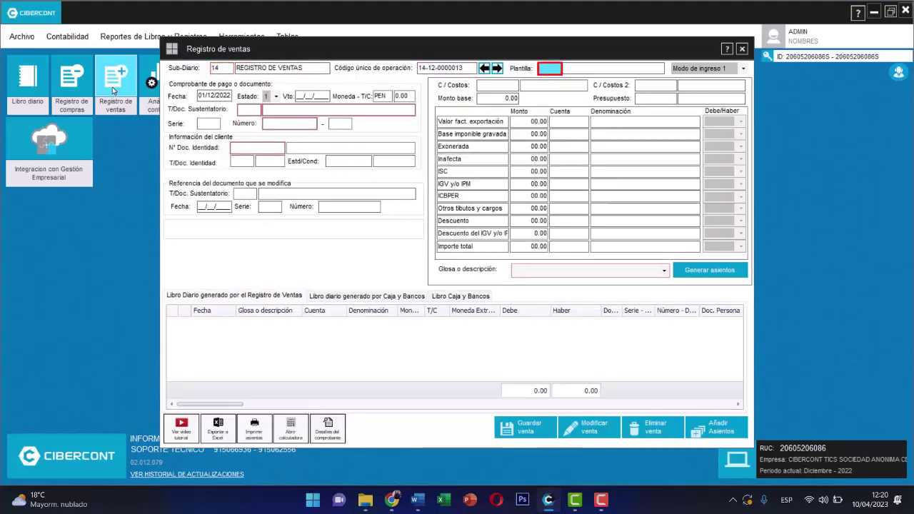
{"action": "key", "text": "Return"}
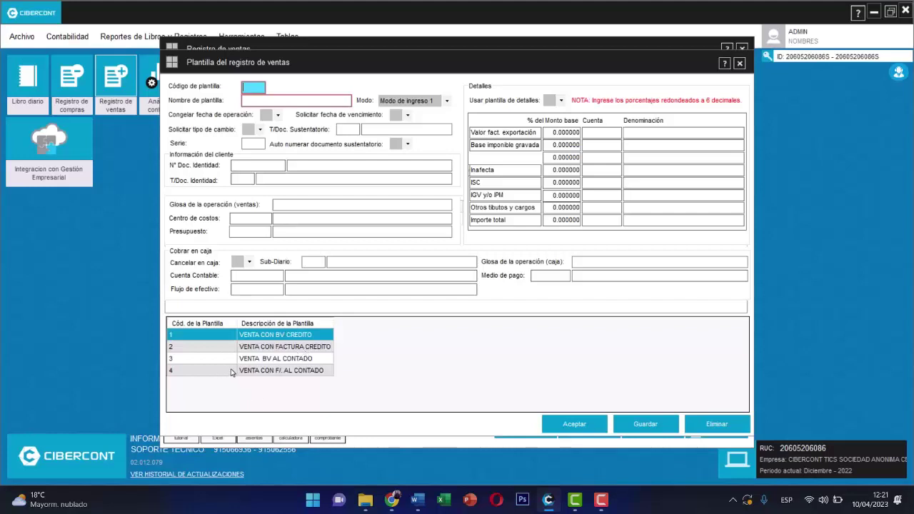
{"action": "left_click", "coordinate": [283, 372]}
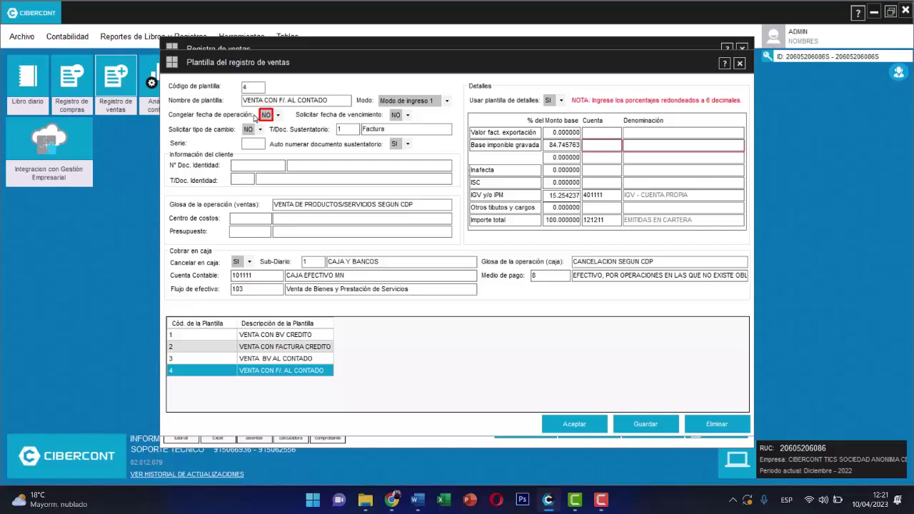
Step: Set the template's options for freezing the operation date, requesting a due date and requesting an exchange rate to NO
{"action": "left_click", "coordinate": [271, 117]}
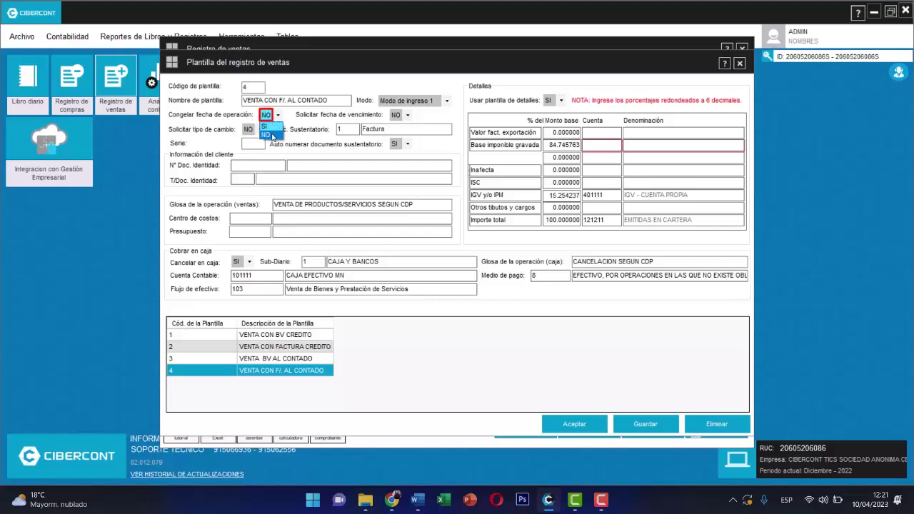
{"action": "left_click", "coordinate": [272, 136]}
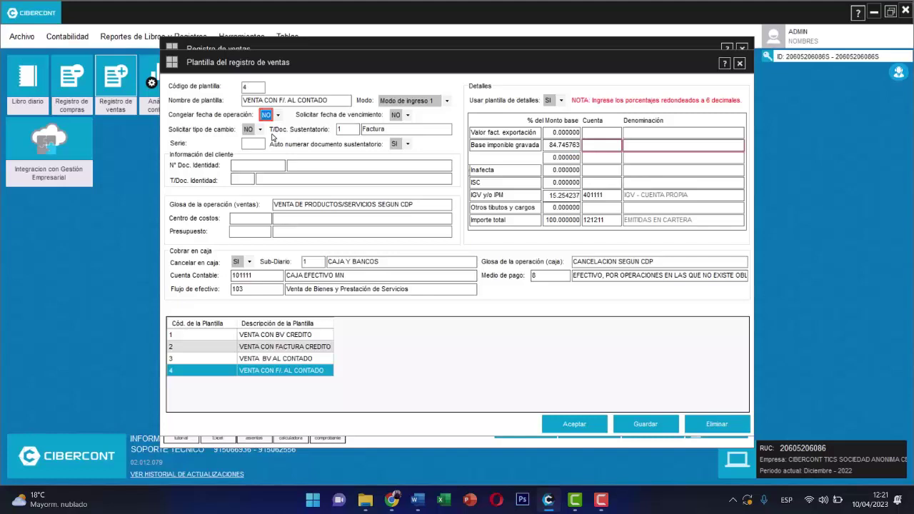
{"action": "left_click", "coordinate": [409, 115]}
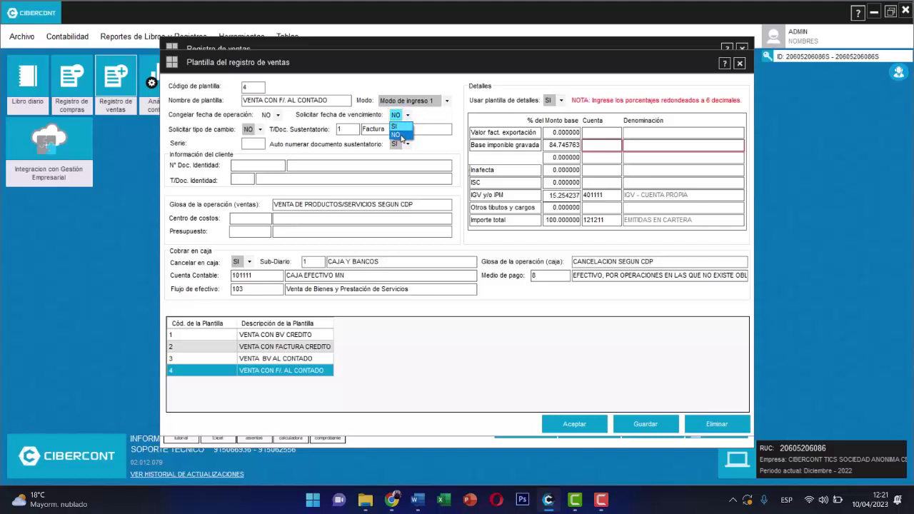
{"action": "left_click", "coordinate": [396, 134]}
{"action": "left_click", "coordinate": [261, 129]}
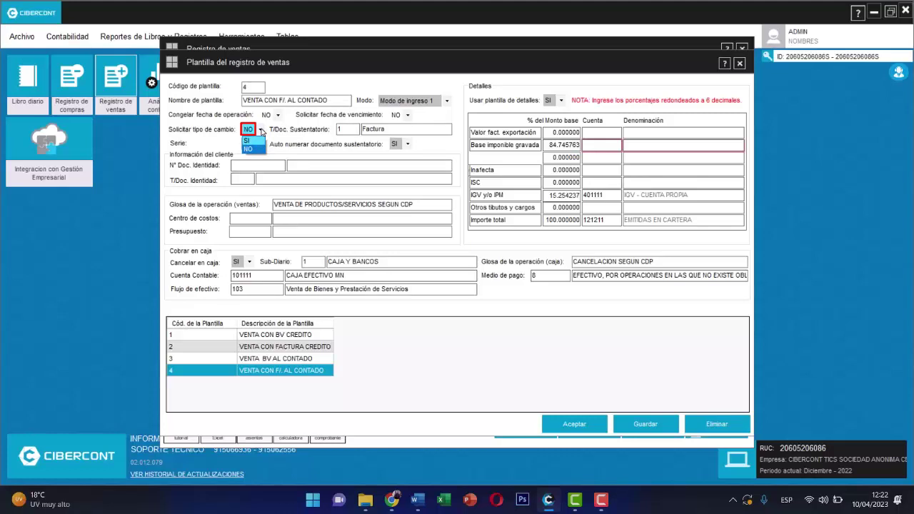
{"action": "left_click", "coordinate": [346, 128]}
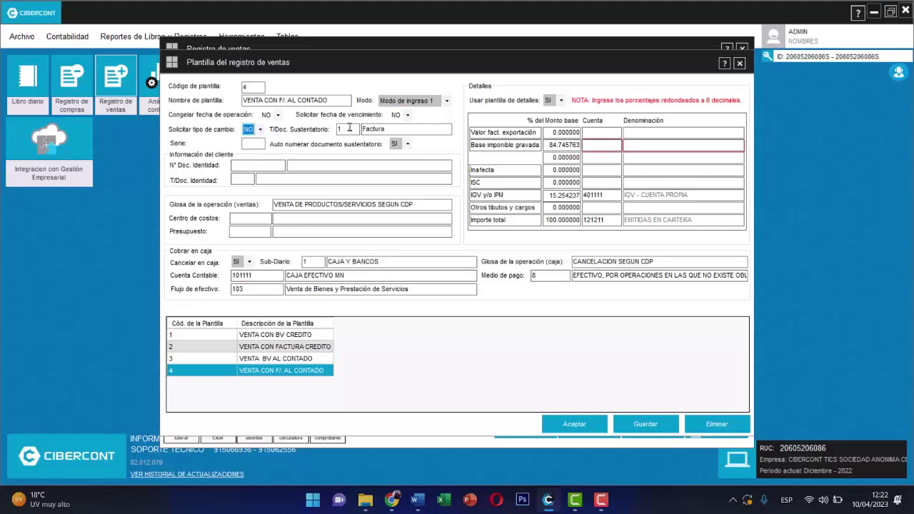
Step: Set the template's supporting document type to 01 (Factura) and its series to E001
{"action": "left_click", "coordinate": [349, 127]}
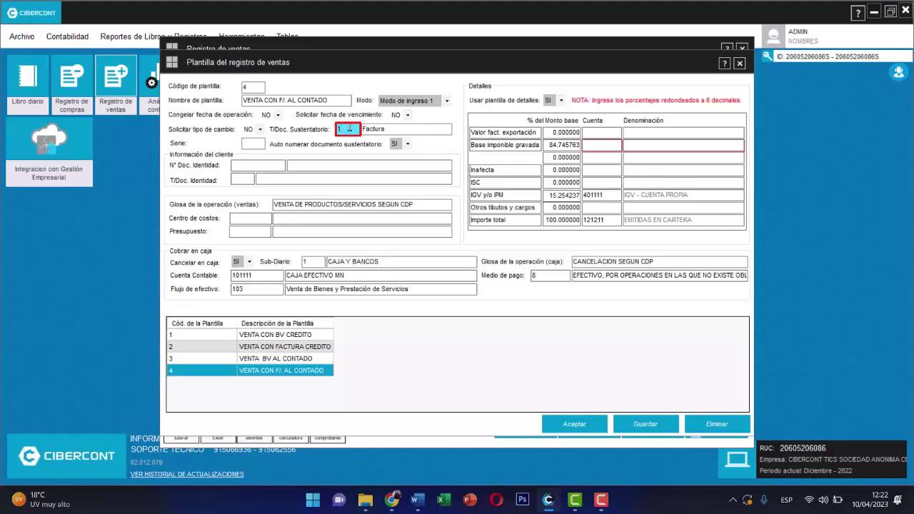
{"action": "type", "text": "01"}
{"action": "key", "text": "Return"}
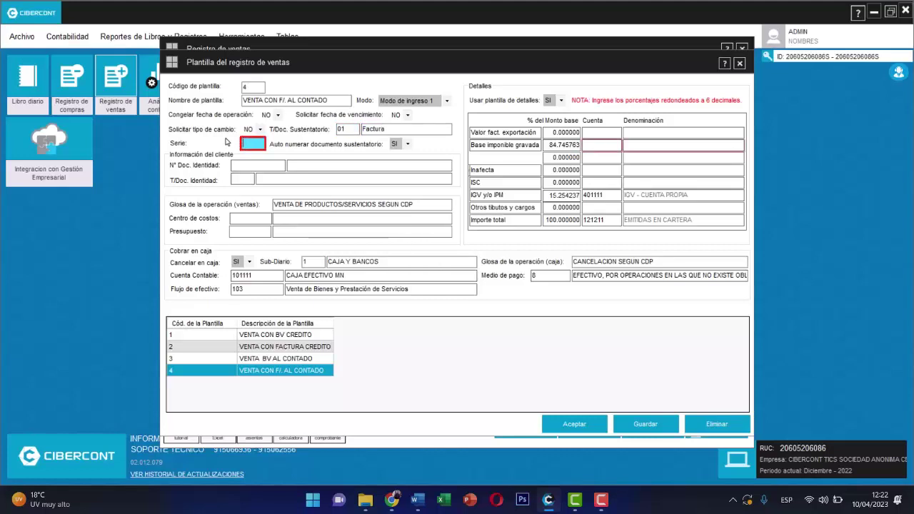
{"action": "type", "text": "E001"}
{"action": "key", "text": "Return"}
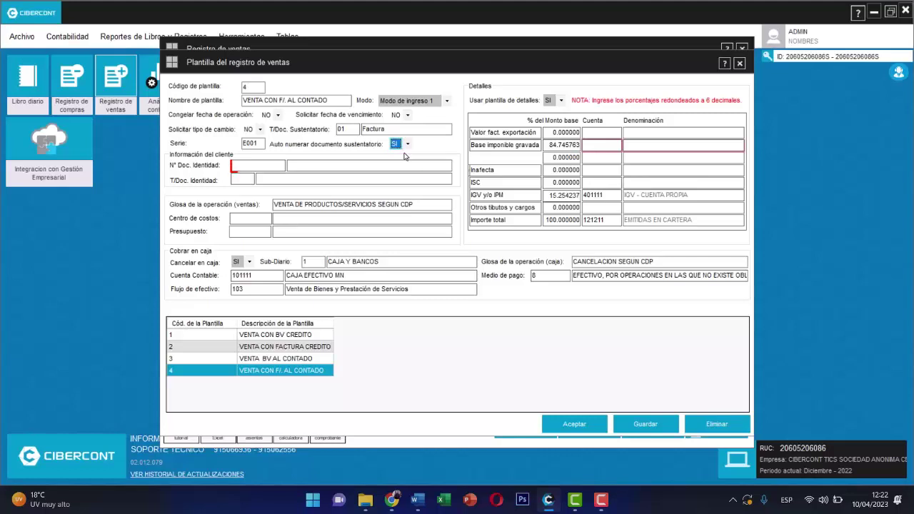
Step: Leave the template's client document number blank and set the sales operation description to POR LA VENTA DE MERCADERÍA
{"action": "left_click", "coordinate": [273, 167]}
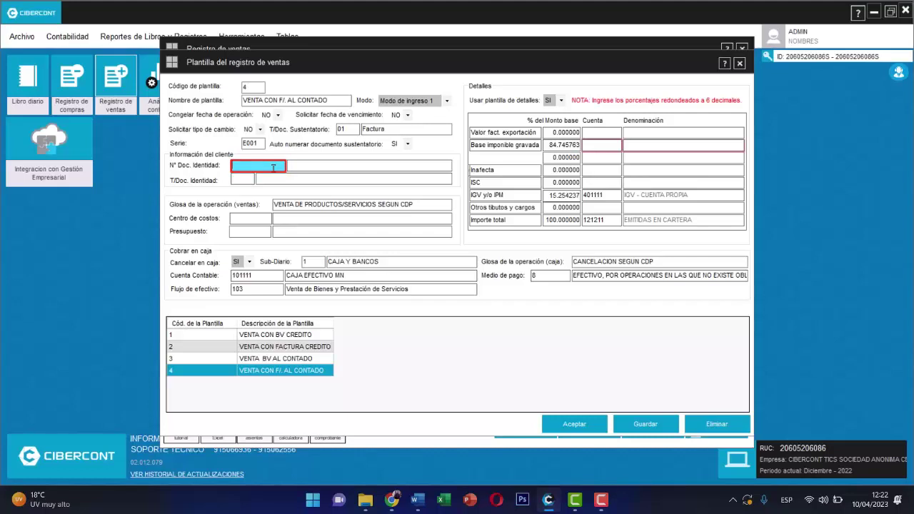
{"action": "key", "text": "Tab"}
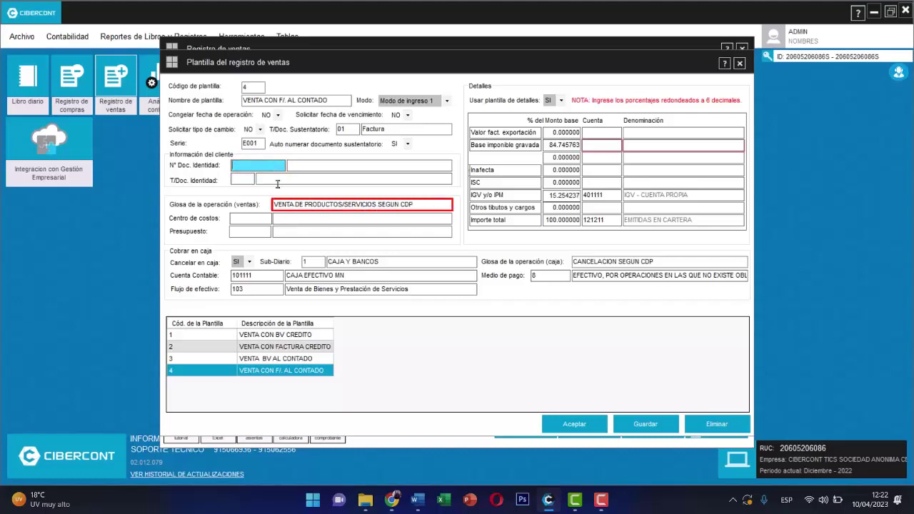
{"action": "left_click", "coordinate": [306, 205]}
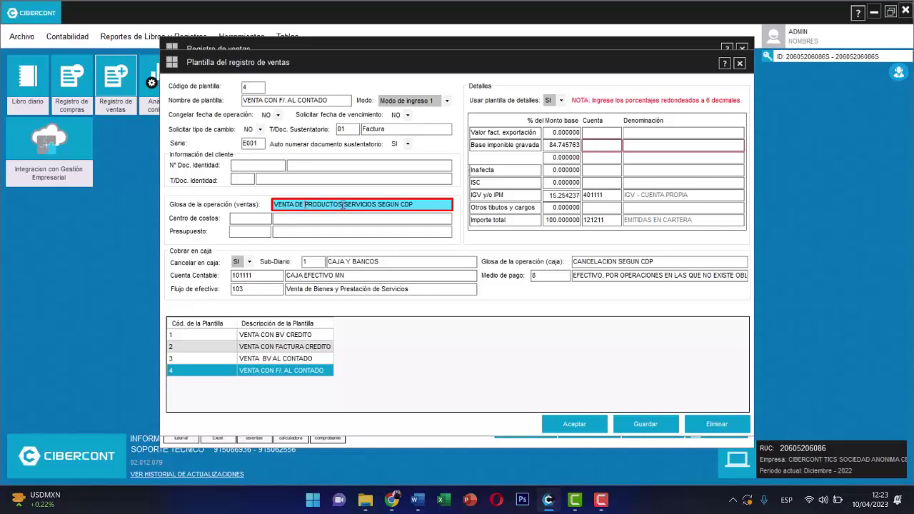
{"action": "double_click", "coordinate": [415, 204]}
{"action": "type", "text": "POR LA VENTA DE MERCADERÍA"}
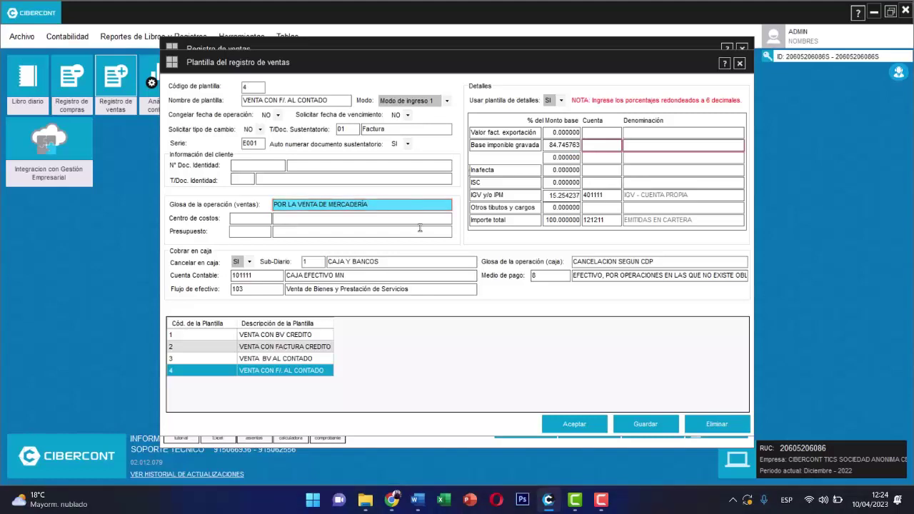
{"action": "key", "text": "Tab"}
Step: Assign account 701211 to the taxable base (Base imponible gravada) in the template's details
{"action": "left_click", "coordinate": [562, 105]}
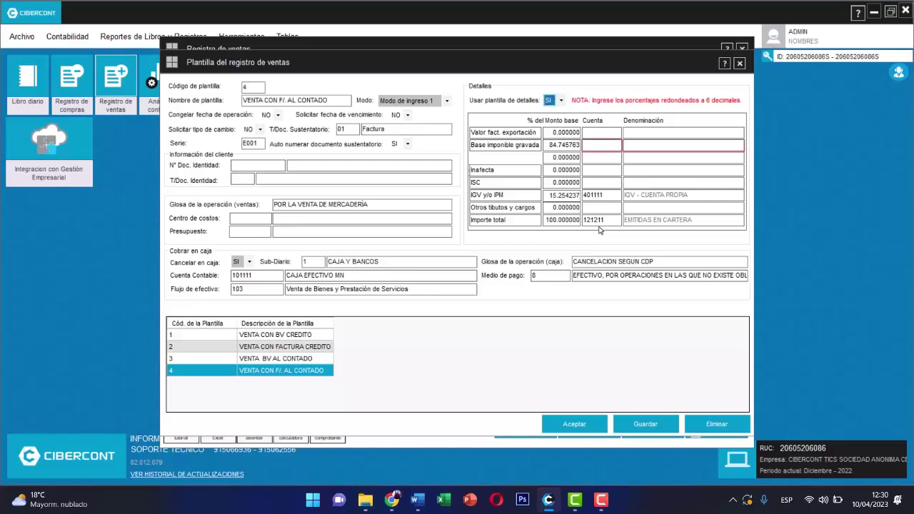
{"action": "left_click", "coordinate": [599, 145]}
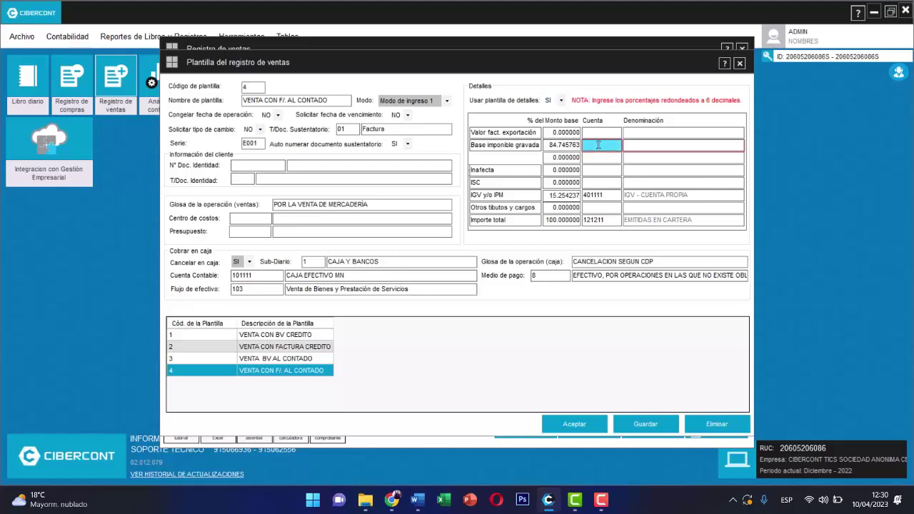
{"action": "left_click", "coordinate": [598, 144]}
{"action": "type", "text": "701211"}
{"action": "key", "text": "Return"}
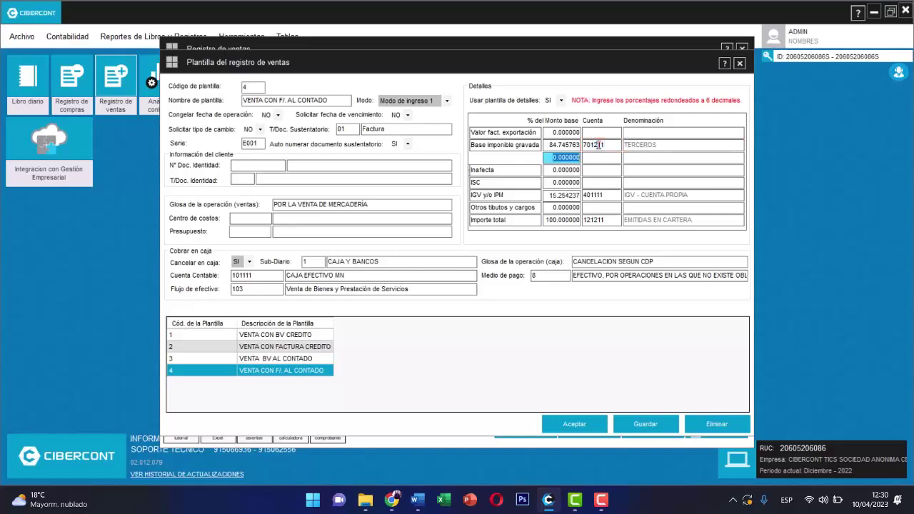
Step: Set the template's cash collection option to SI with sub-diary 7 (CAJA EFECTIVO)
{"action": "left_click", "coordinate": [240, 263]}
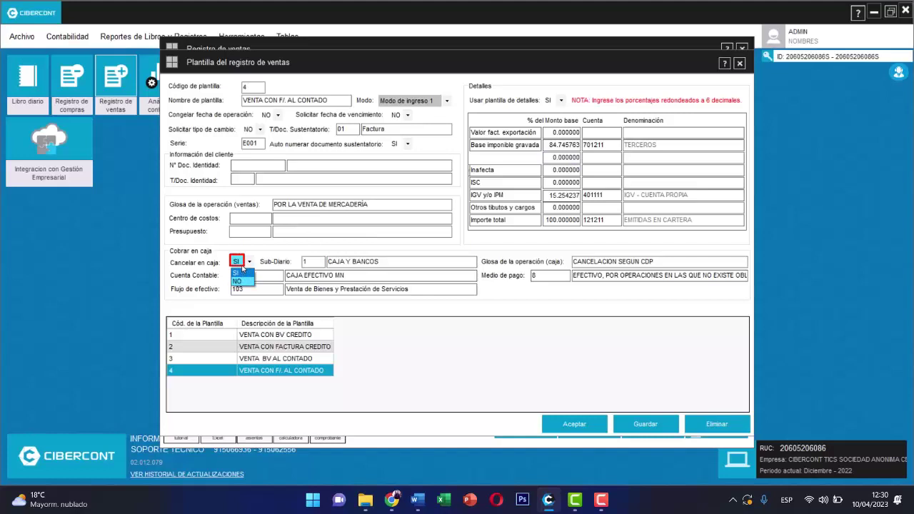
{"action": "left_click", "coordinate": [239, 274]}
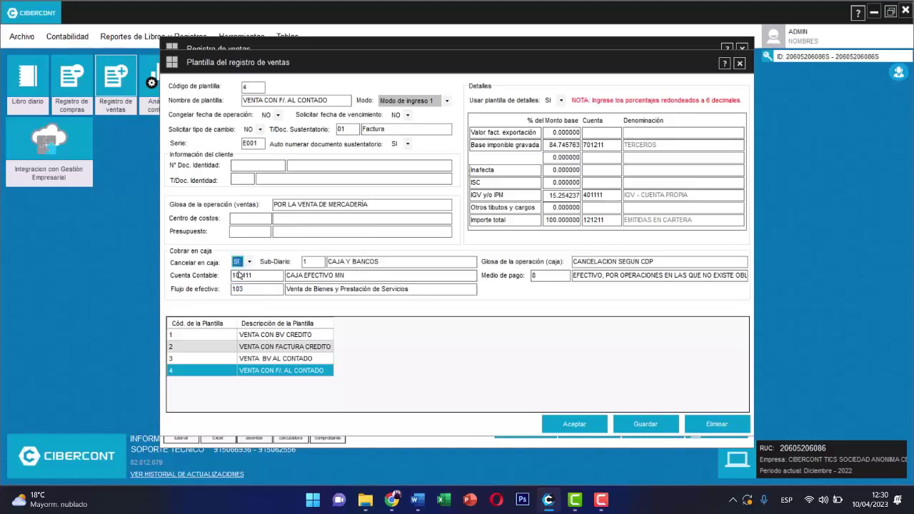
{"action": "left_click", "coordinate": [316, 261]}
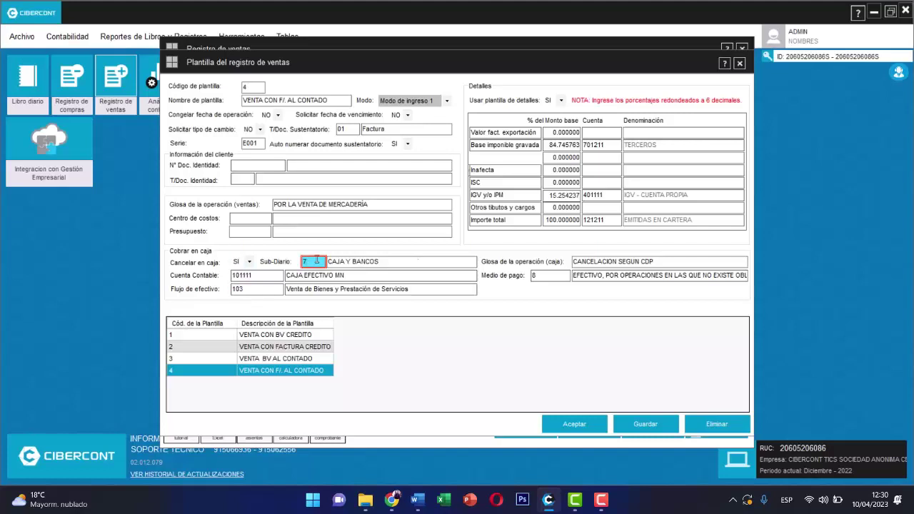
{"action": "key", "text": "Tab"}
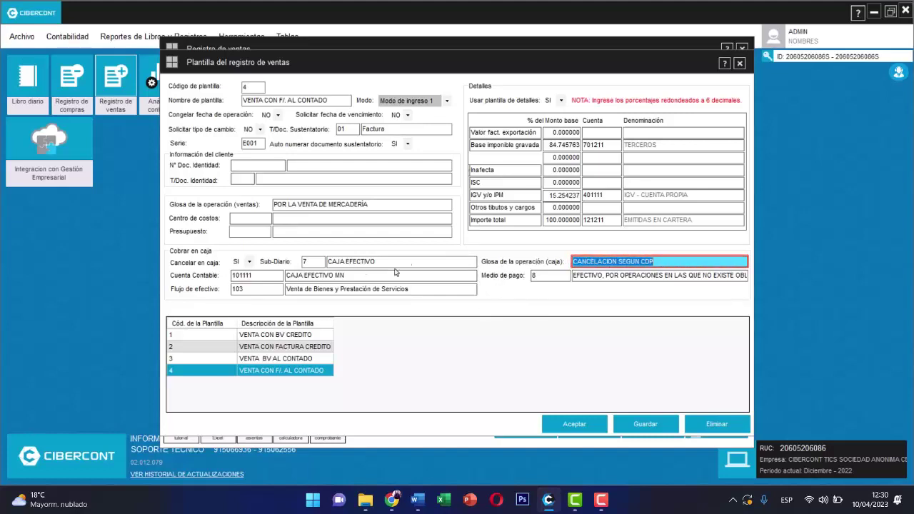
Step: Check the template's cash account, payment method and cash flow codes, and save and close the template
{"action": "left_click", "coordinate": [271, 276]}
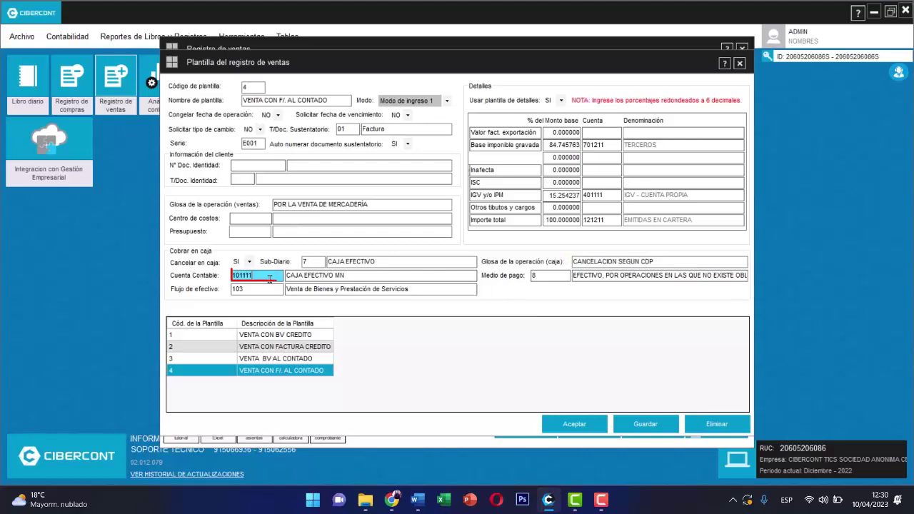
{"action": "left_click", "coordinate": [563, 280]}
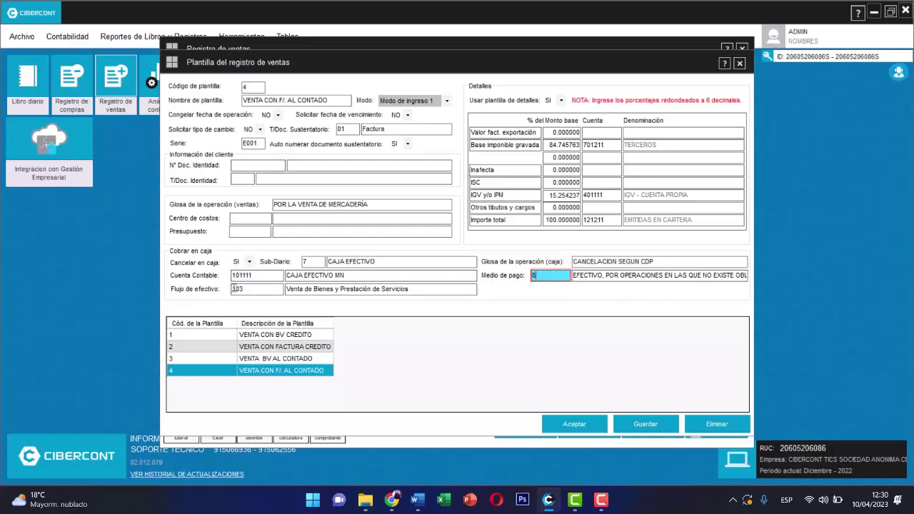
{"action": "left_click", "coordinate": [257, 292]}
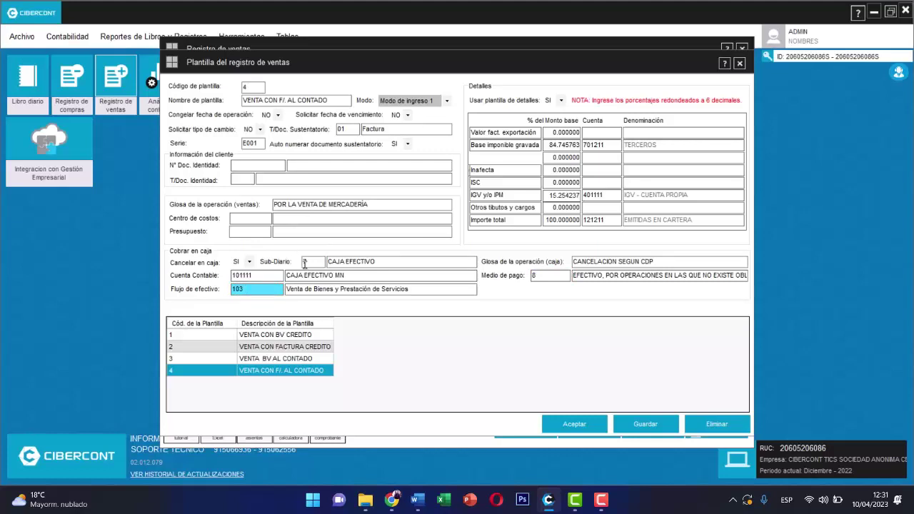
{"action": "left_click", "coordinate": [641, 419]}
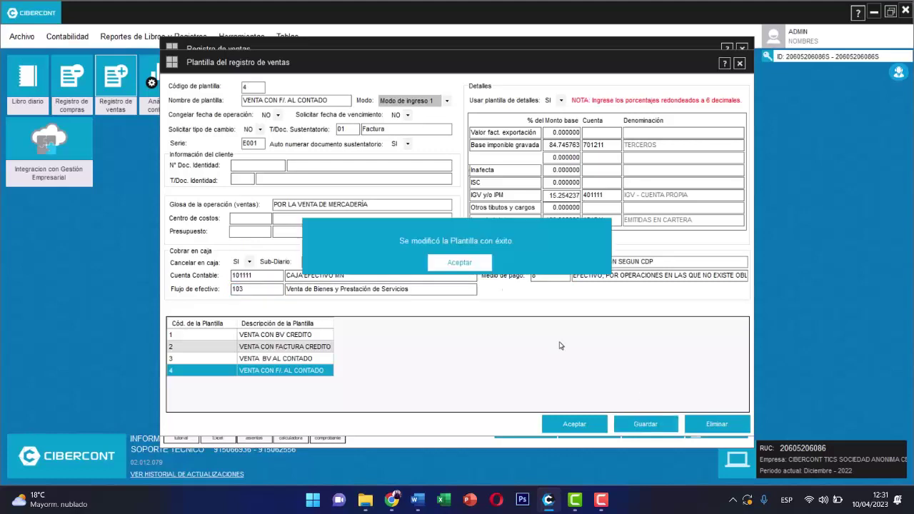
{"action": "left_click", "coordinate": [465, 261]}
{"action": "left_click", "coordinate": [739, 63]}
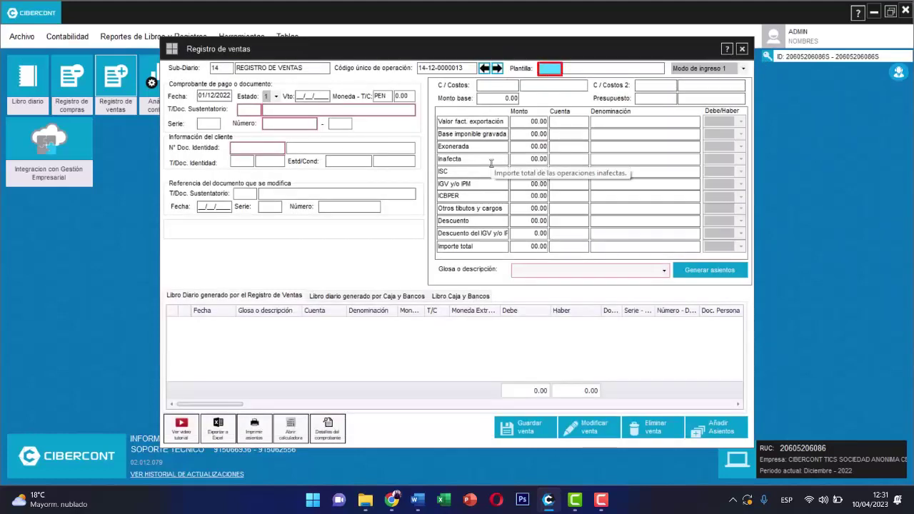
Step: Apply template 4 to the new sale and enter the date 30/12/2022 and invoice number 2
{"action": "type", "text": "4"}
{"action": "key", "text": "Return"}
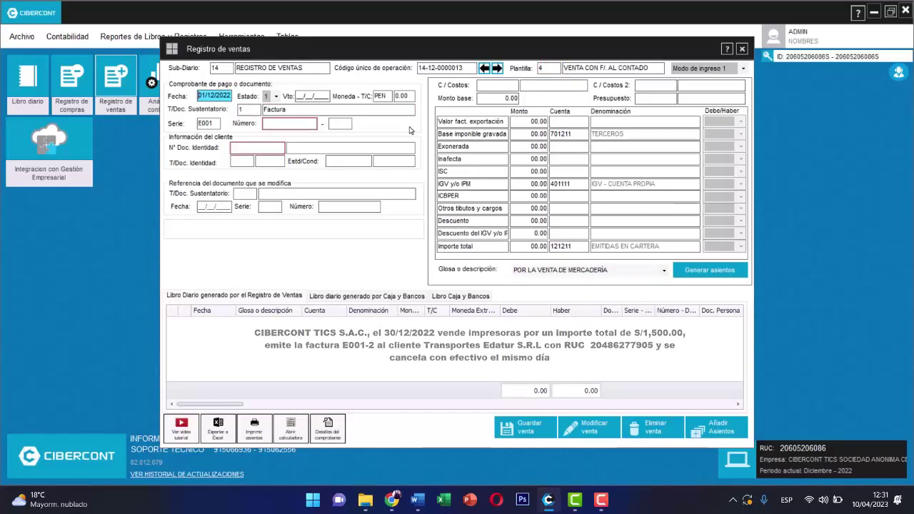
{"action": "type", "text": "30"}
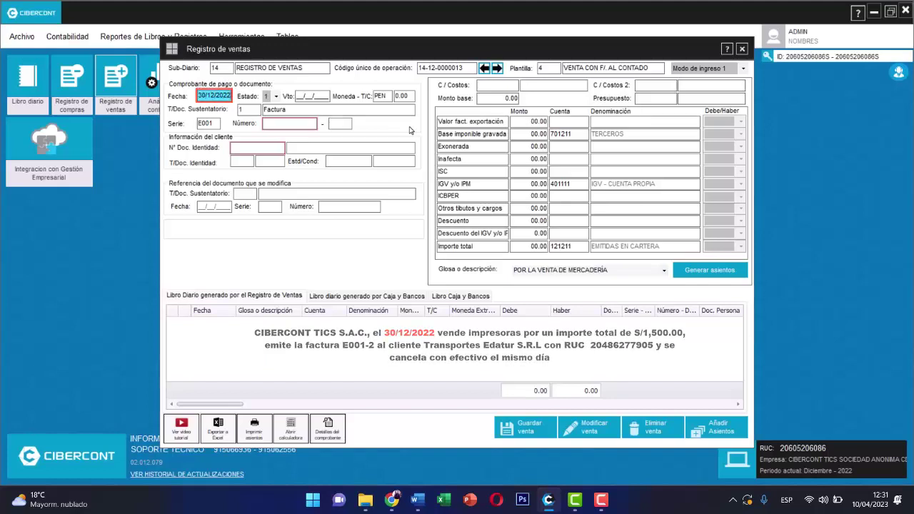
{"action": "key", "text": "Return"}
{"action": "type", "text": "2"}
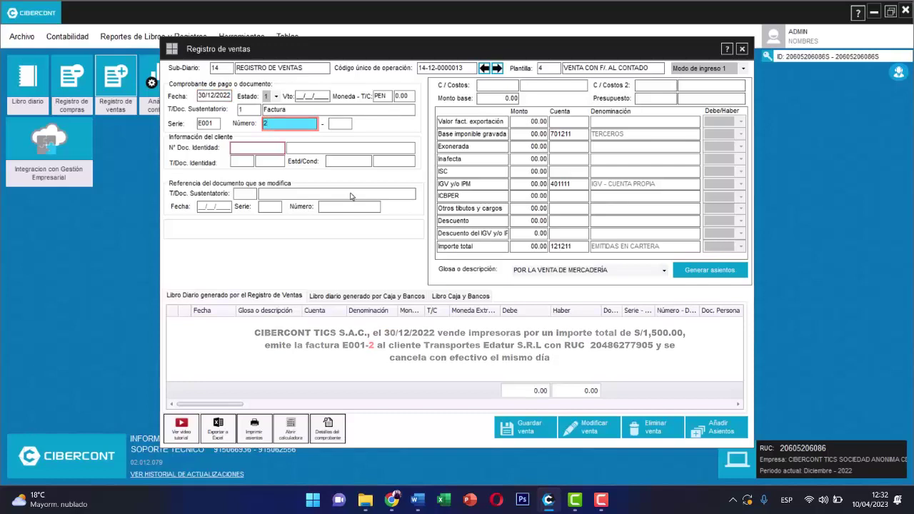
{"action": "key", "text": "Return"}
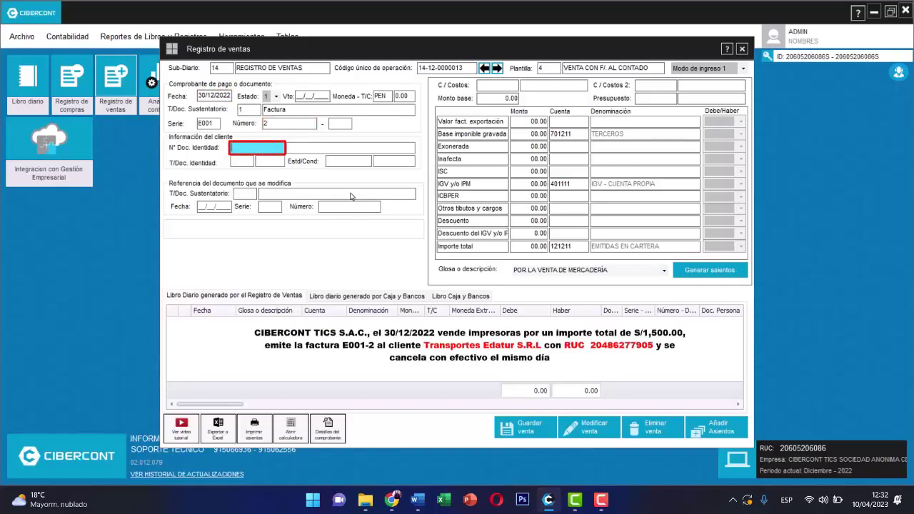
Step: Enter the client's RUC and a base amount of 1500 for the sale
{"action": "key", "text": "ctrl+v"}
{"action": "key", "text": "Return"}
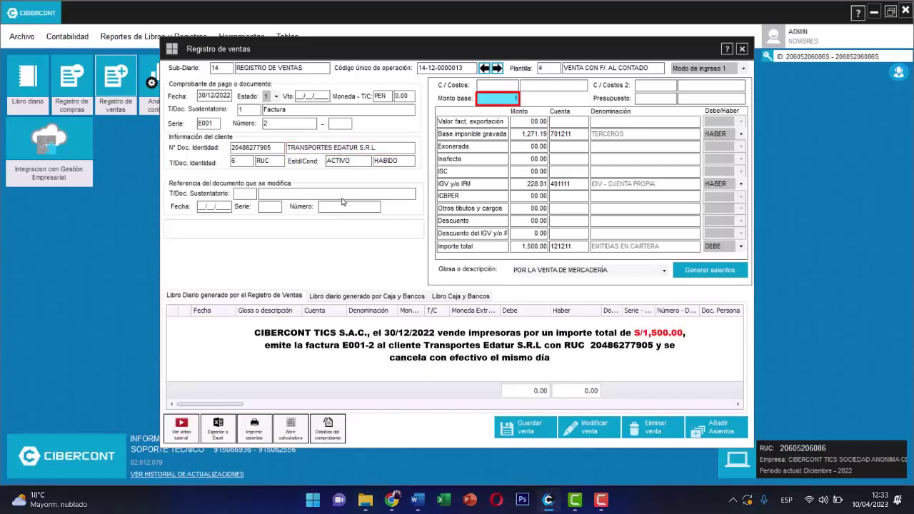
{"action": "type", "text": "500"}
{"action": "key", "text": "Return"}
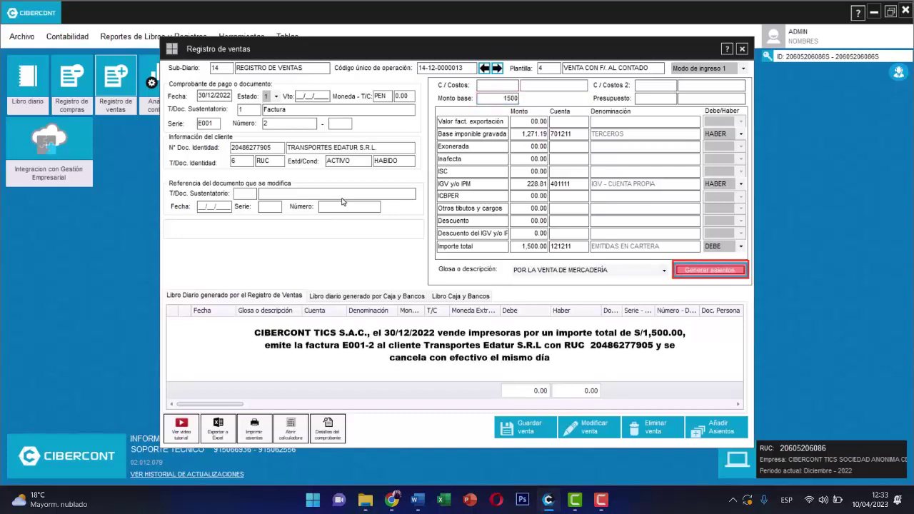
Step: Generate the sale's journal entries, review those produced for cash and banks, and save the sale
{"action": "key", "text": "Return"}
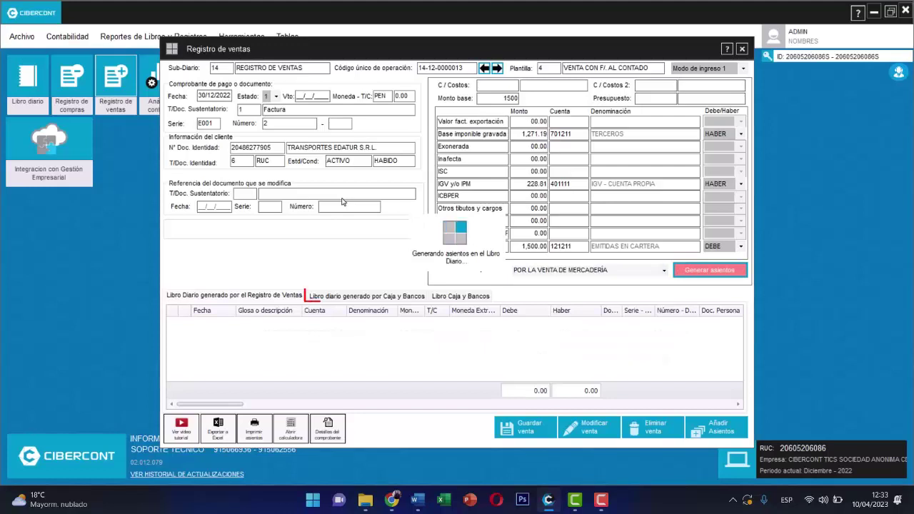
{"action": "left_click", "coordinate": [365, 297]}
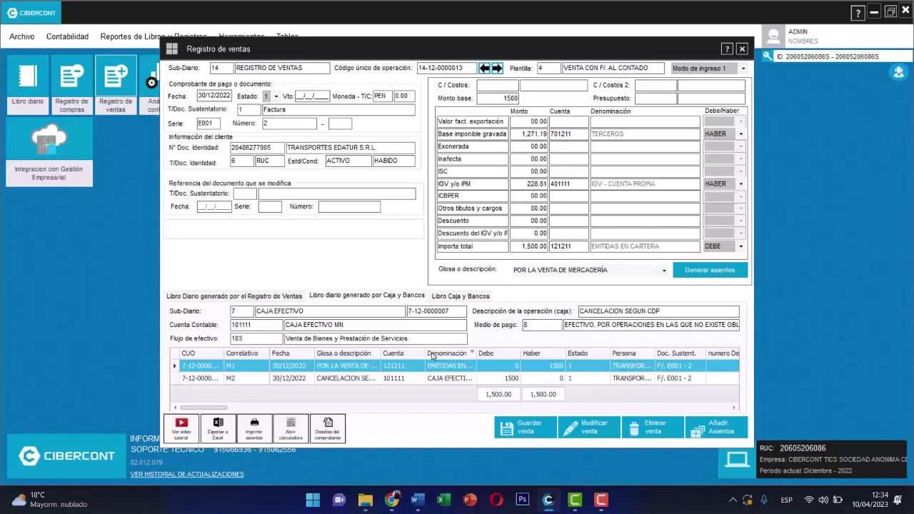
{"action": "left_click", "coordinate": [524, 429]}
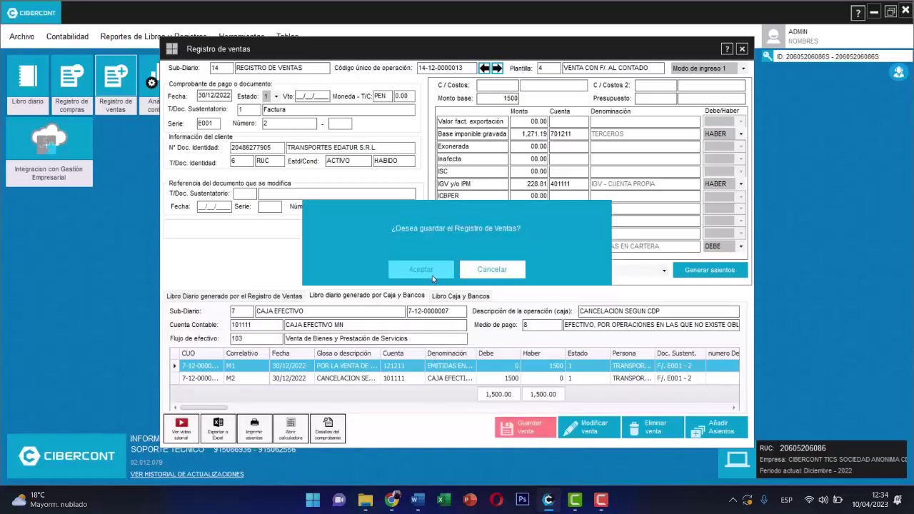
{"action": "left_click", "coordinate": [430, 275]}
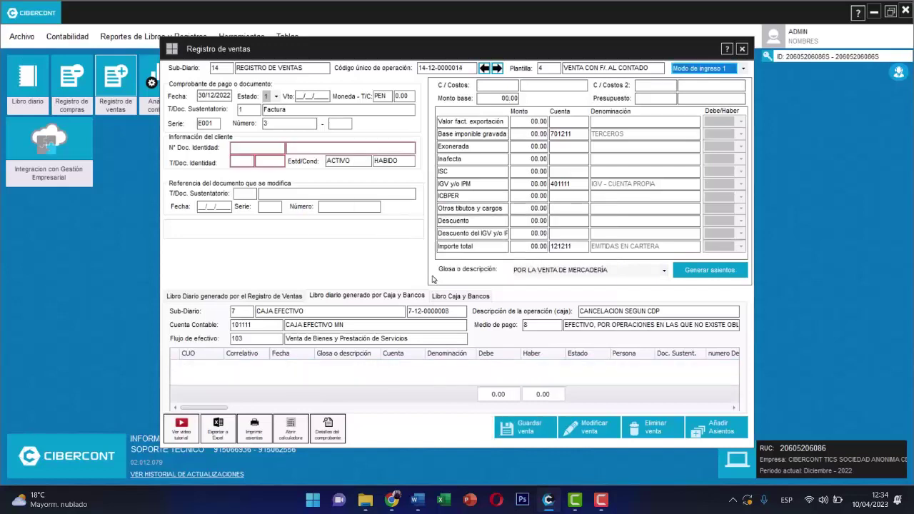